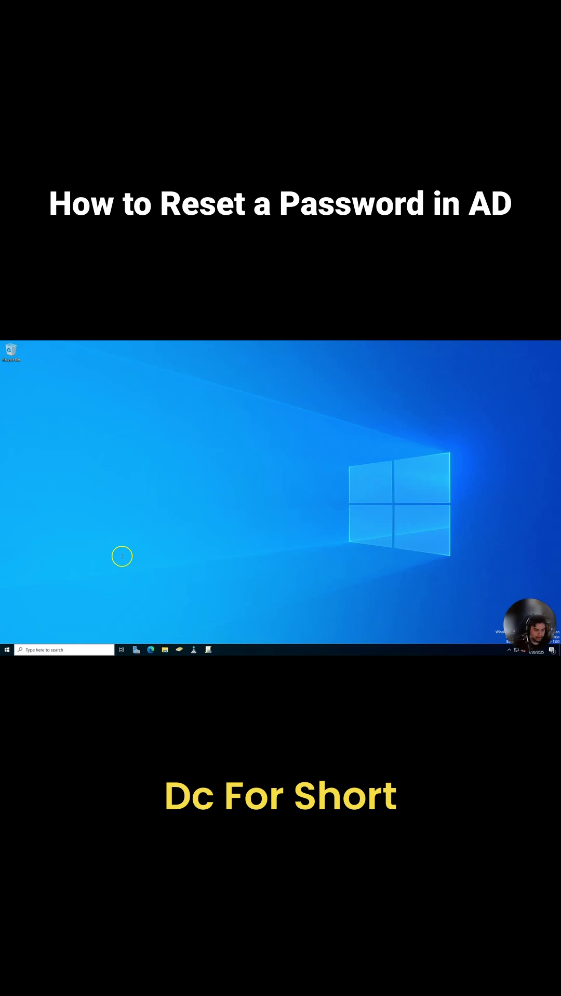
Search Windows for 'active' and launch Active Directory Users and Computers.
{"action": "left_click", "coordinate": [66, 651]}
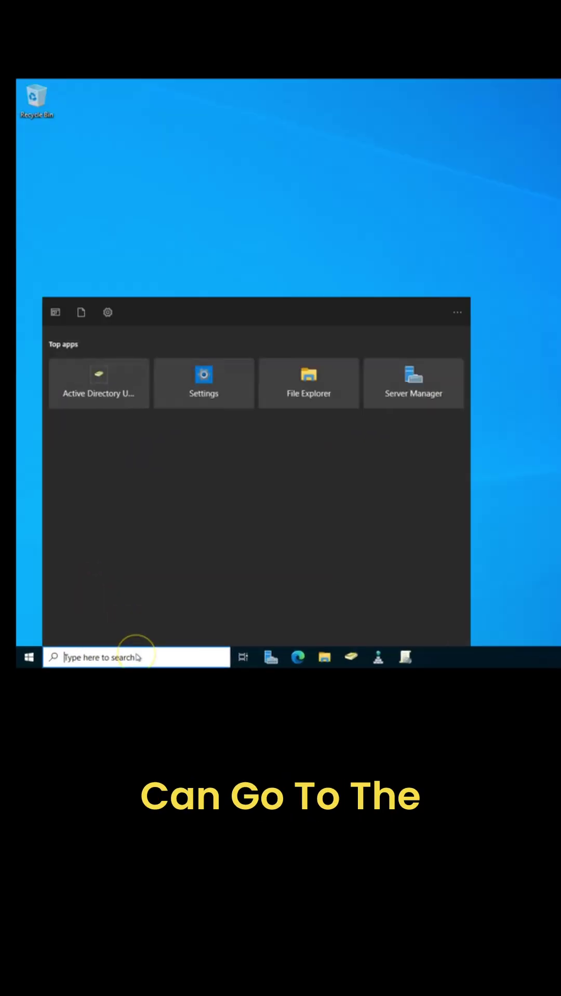
{"action": "type", "text": "active"}
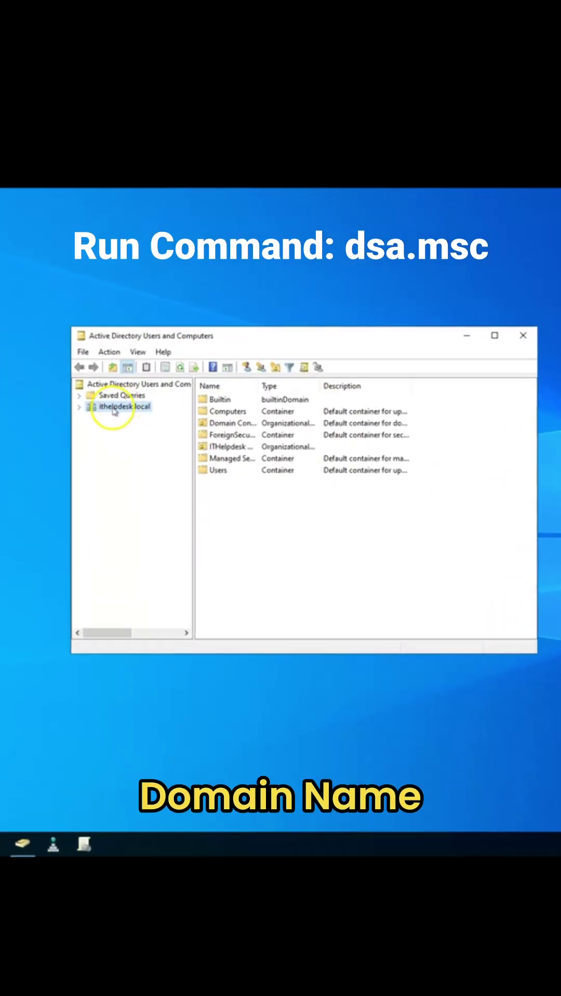
Search the ithelpdesk.local domain for users named 'john', finding John Smith.
{"action": "right_click", "coordinate": [113, 412]}
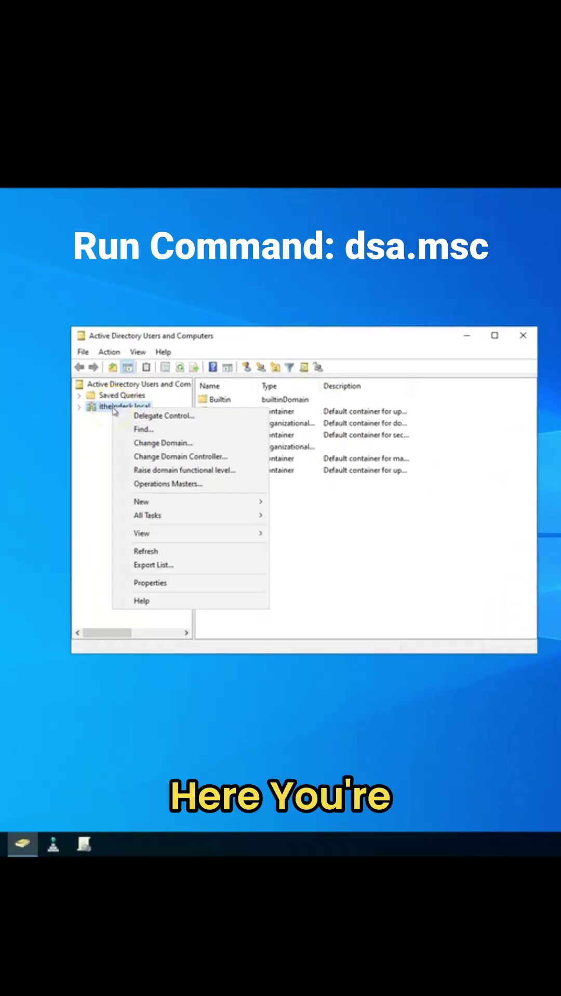
{"action": "left_click", "coordinate": [140, 429]}
{"action": "left_click", "coordinate": [214, 448]}
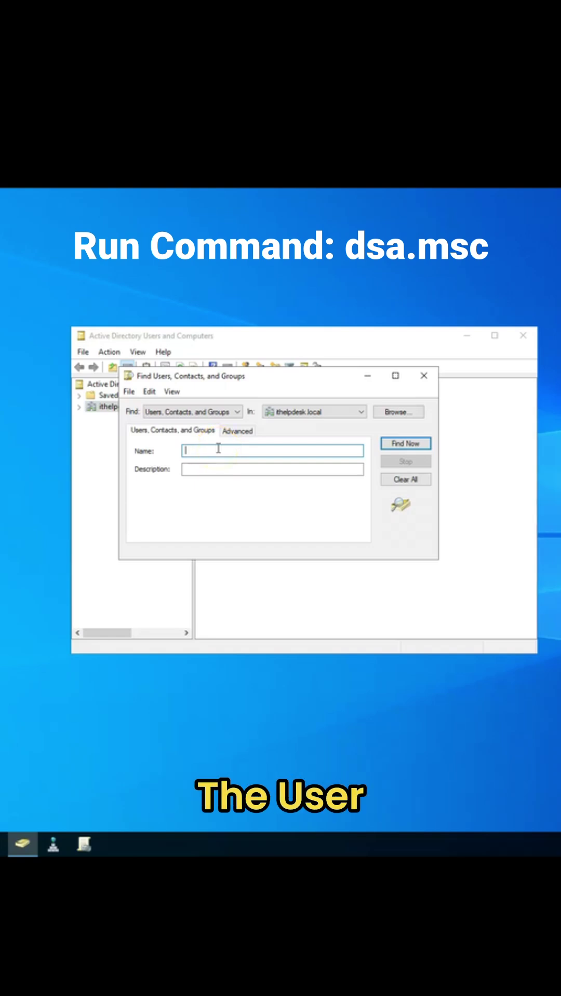
{"action": "type", "text": "Jon"}
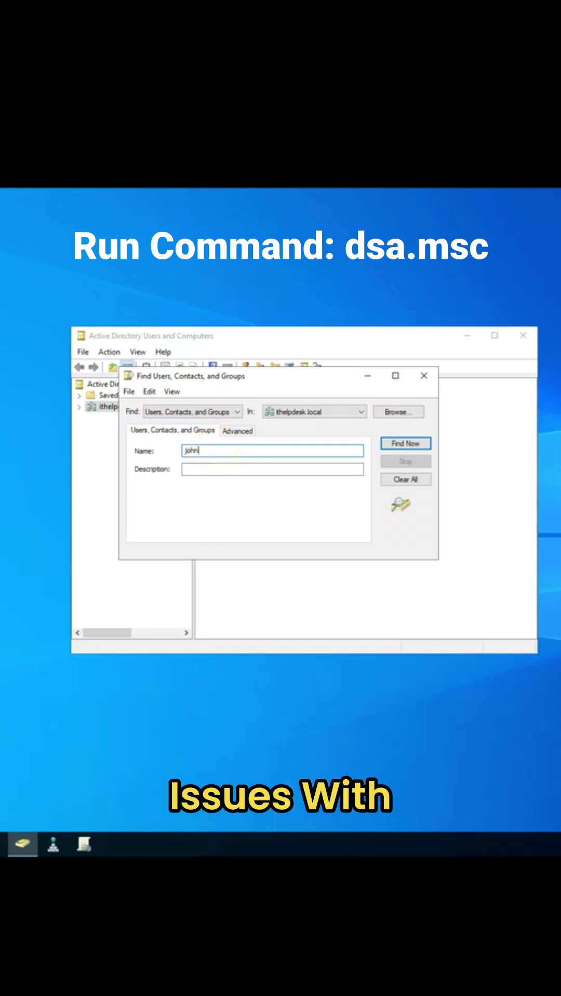
{"action": "key", "text": "Return"}
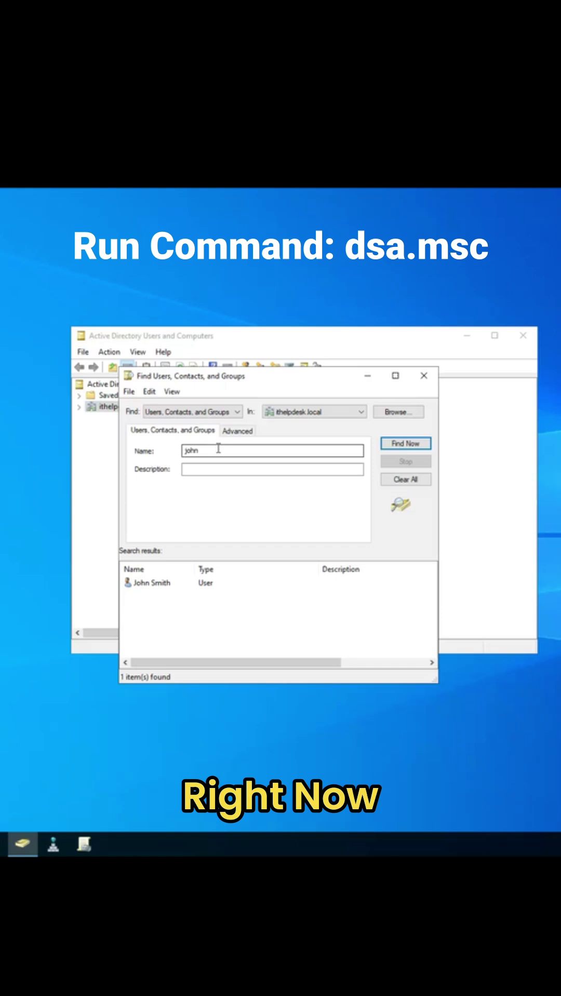
Open Reset Password for John Smith from the search results.
{"action": "right_click", "coordinate": [154, 586]}
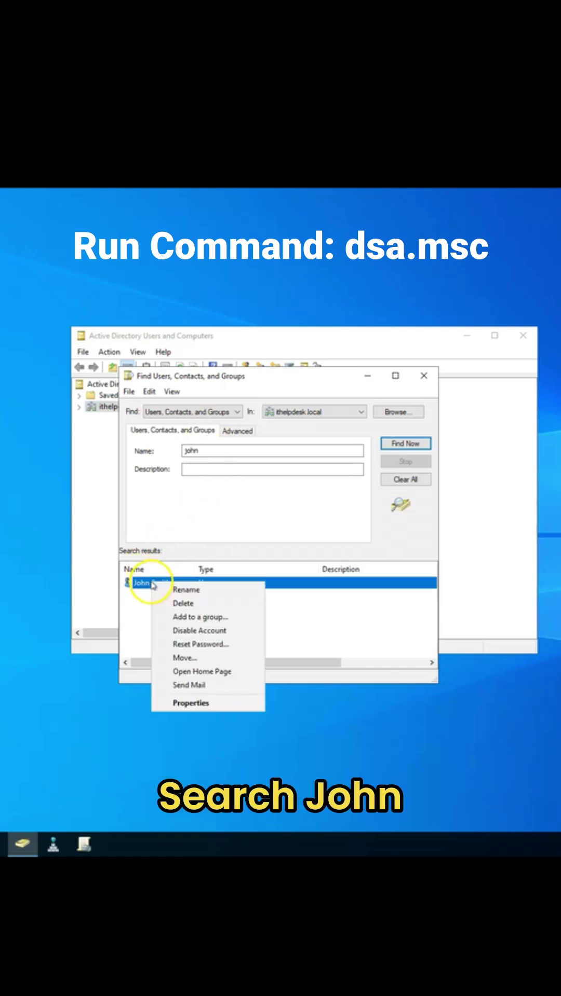
{"action": "left_click", "coordinate": [187, 648]}
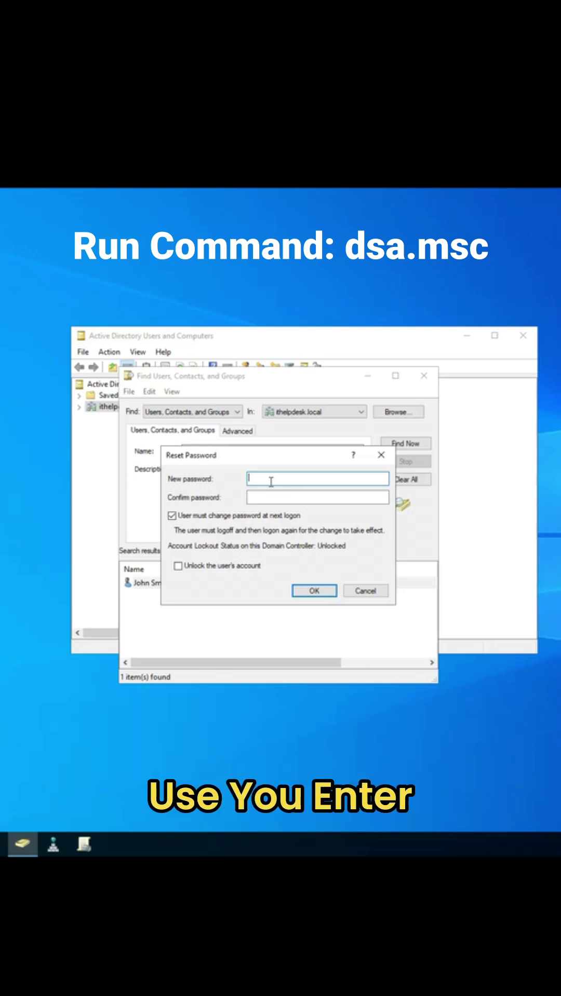
{"action": "left_click", "coordinate": [250, 518]}
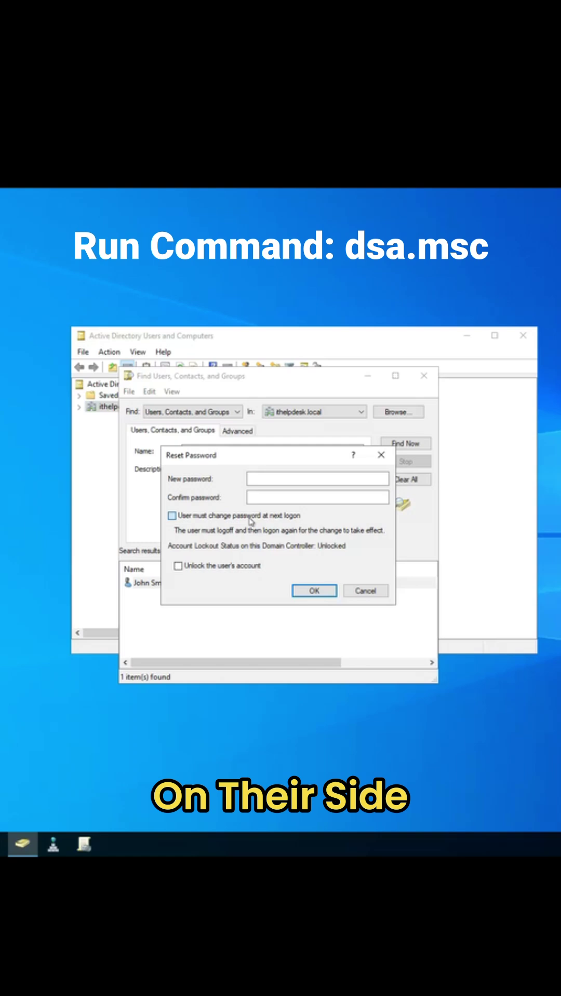
{"action": "left_click", "coordinate": [250, 517]}
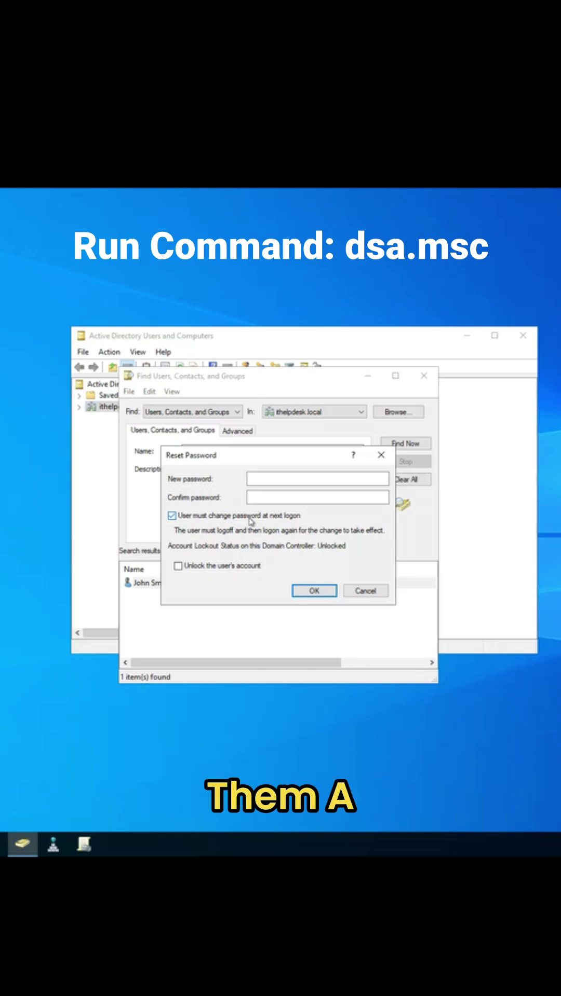